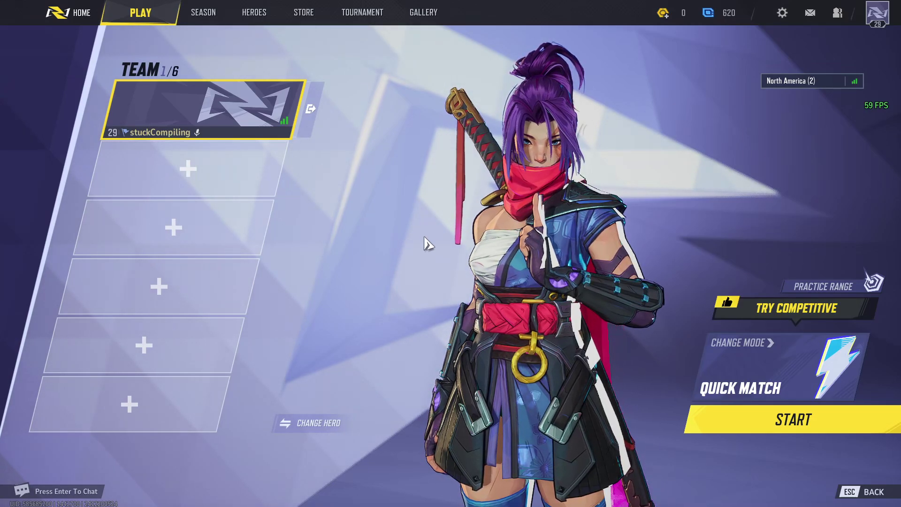
- Enter the Practice Range from the Play lobby to reach hero selection
click(805, 287)
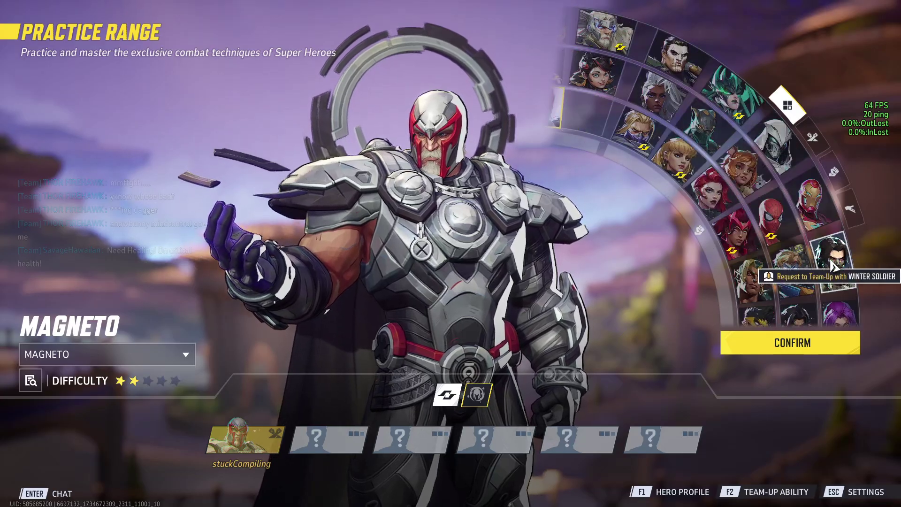
- Load in as Psylocke and attack the Luna Snow dummy, using stealth
click(815, 199)
click(792, 343)
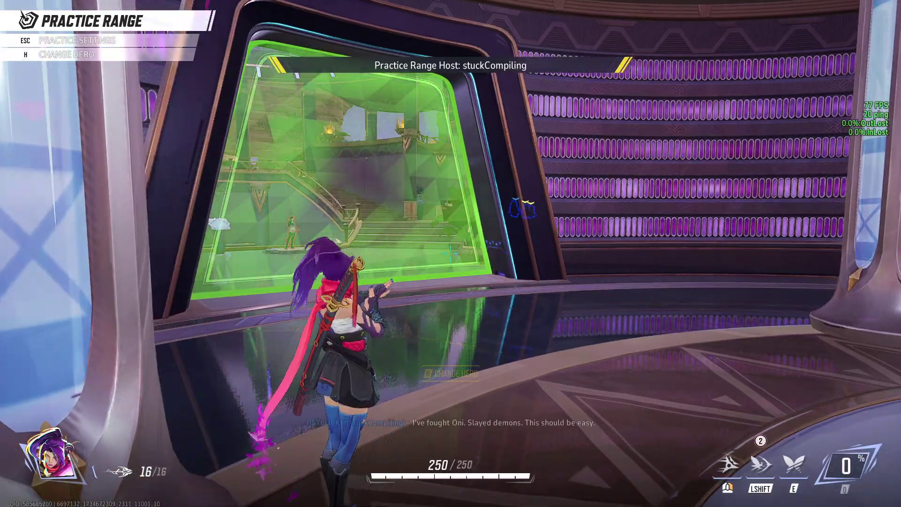
key(shift)
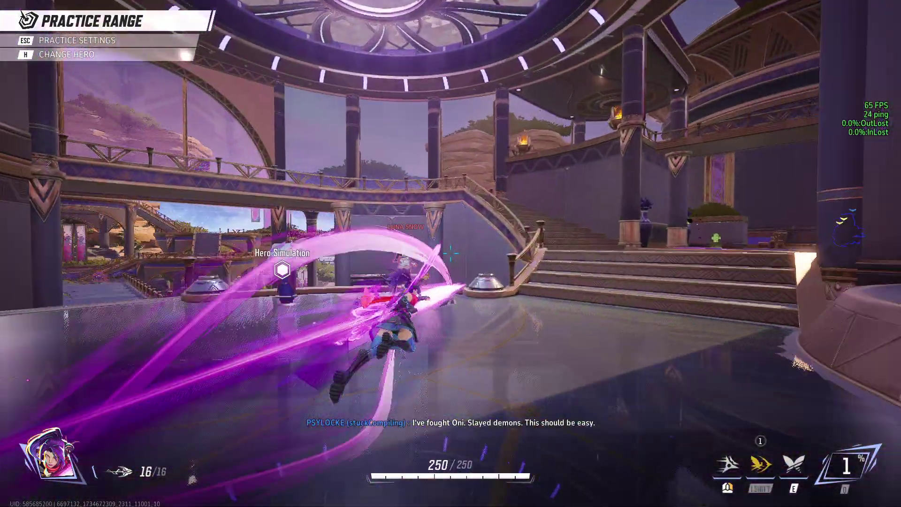
click(451, 253)
click(451, 254)
key(e)
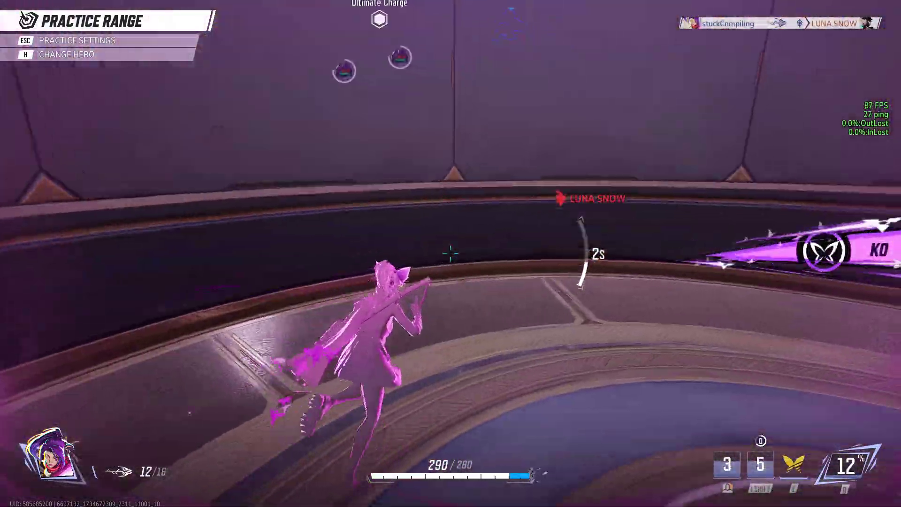
- Finish off the training dummies for a double knockout, then pause the game
key(w)
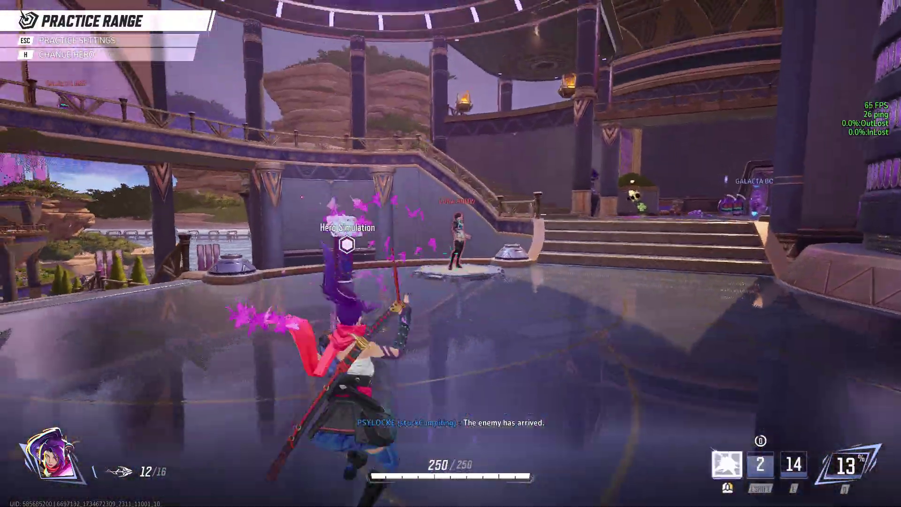
click(451, 254)
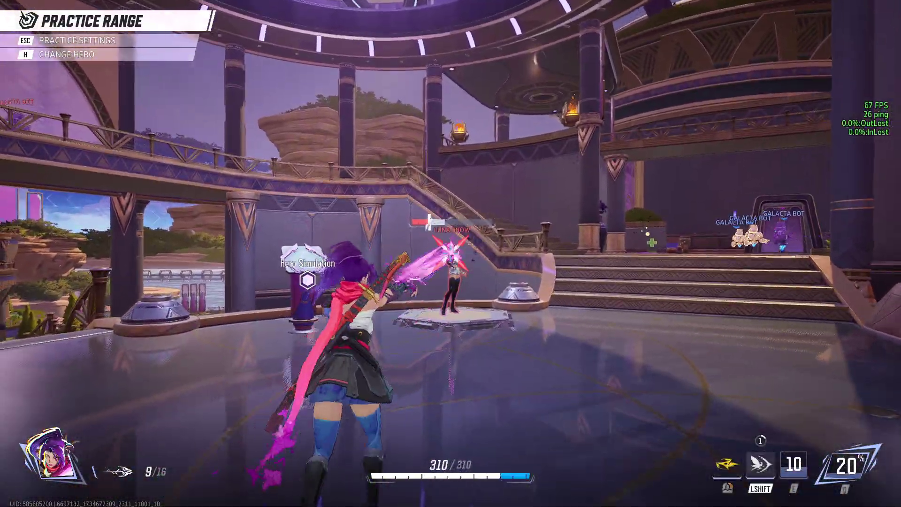
click(451, 253)
click(451, 254)
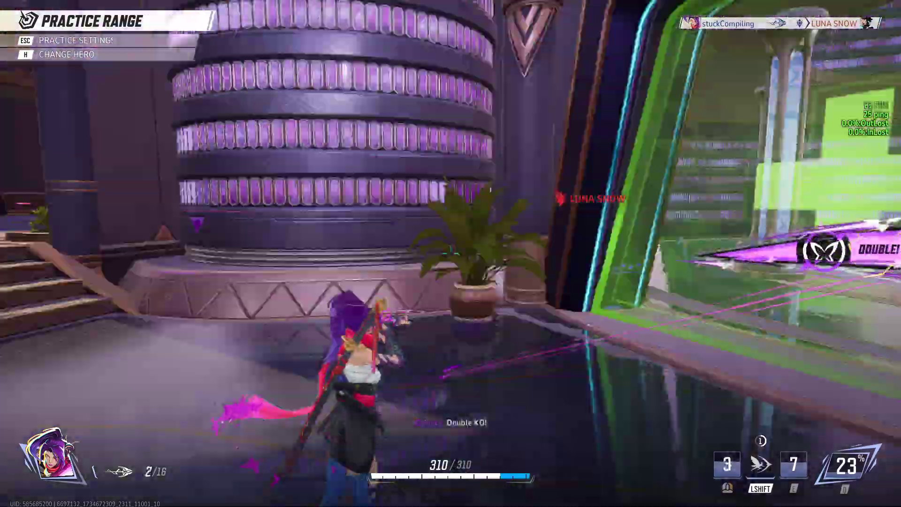
click(451, 254)
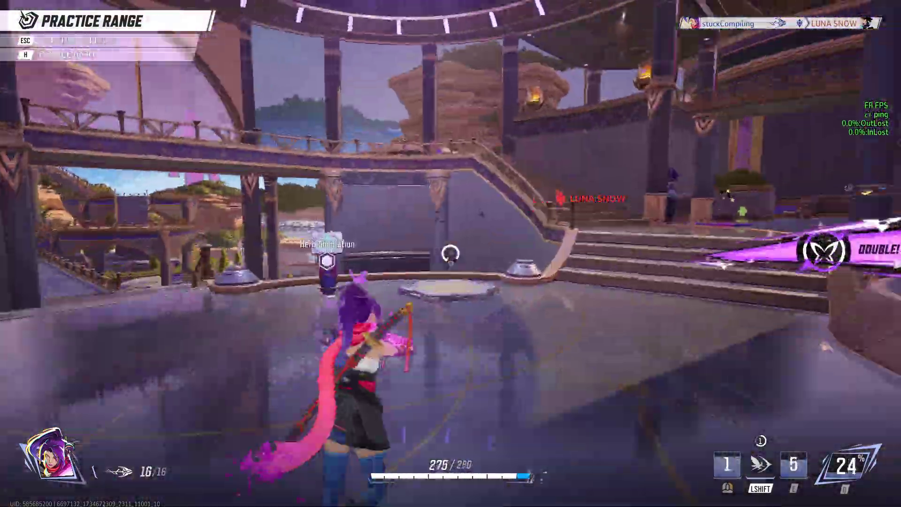
key(shift)
key(Escape)
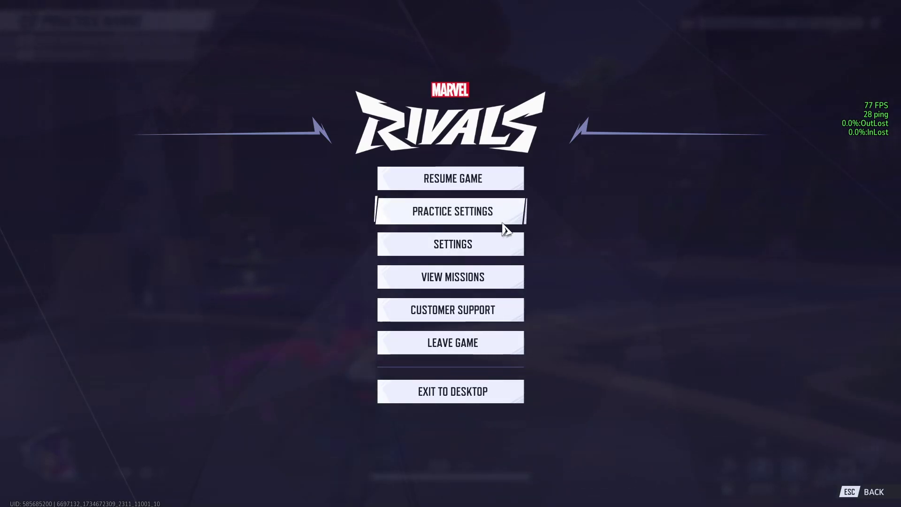
- Set Display > Global Illumination to SSGI - Low Quality and apply the change
click(456, 243)
click(204, 20)
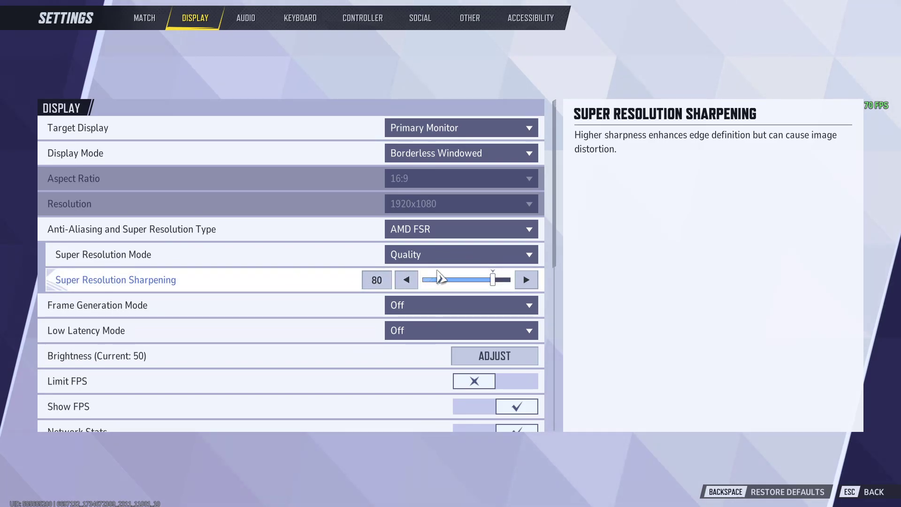
scroll(388, 354, down, 1)
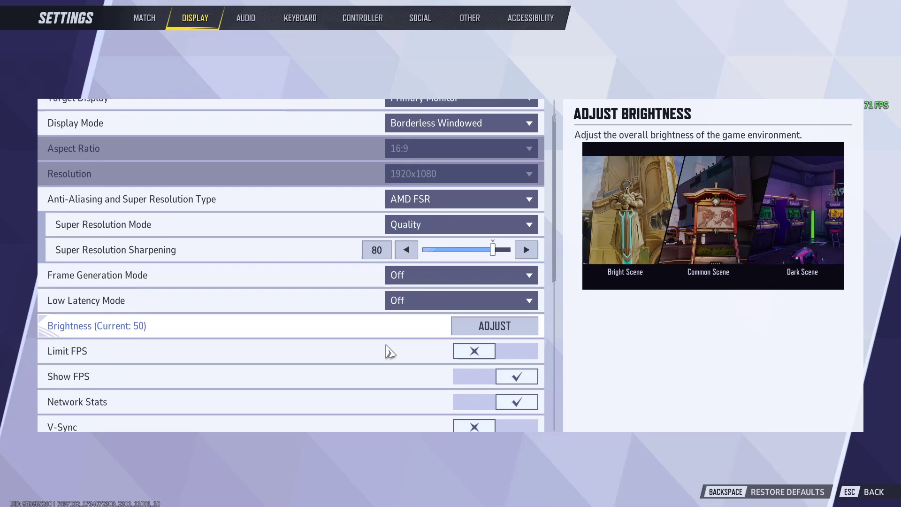
scroll(381, 331, down, 4)
scroll(374, 326, up, 6)
scroll(409, 211, down, 1)
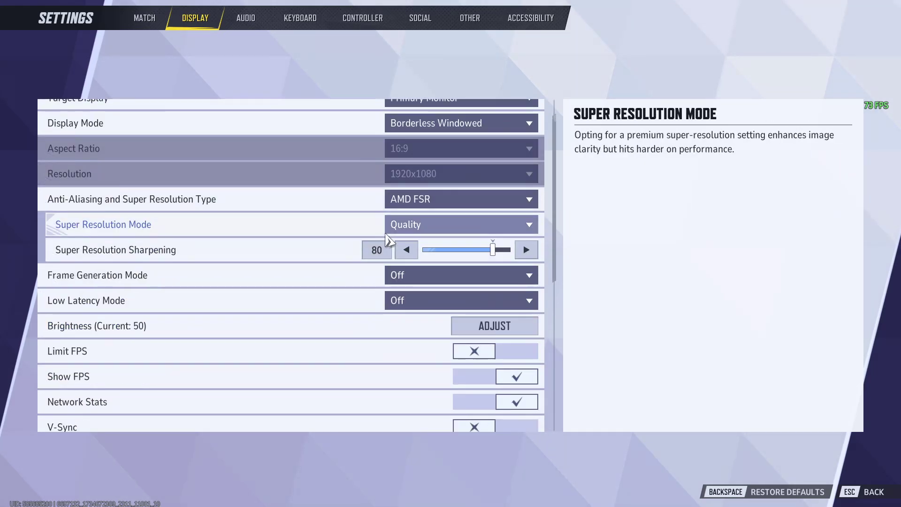
scroll(382, 254, down, 2)
scroll(317, 260, down, 3)
scroll(319, 261, down, 3)
scroll(319, 261, down, 1)
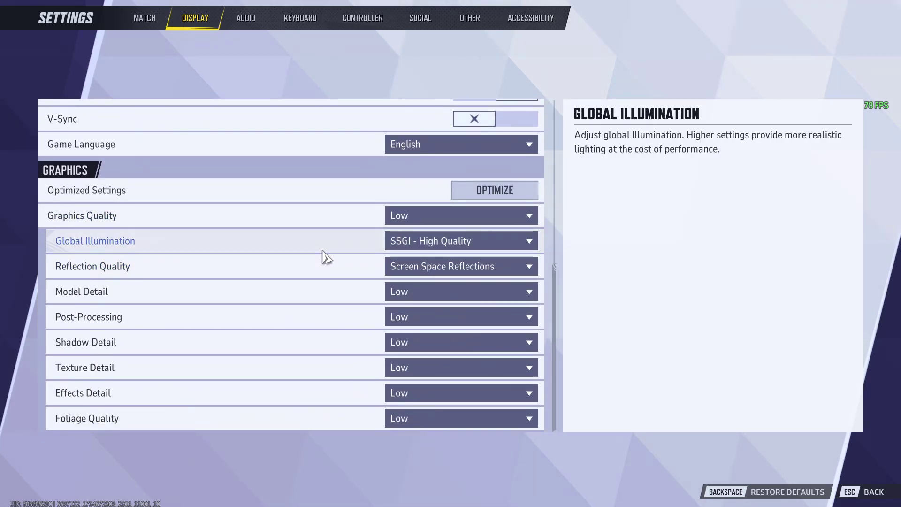
click(404, 242)
click(424, 262)
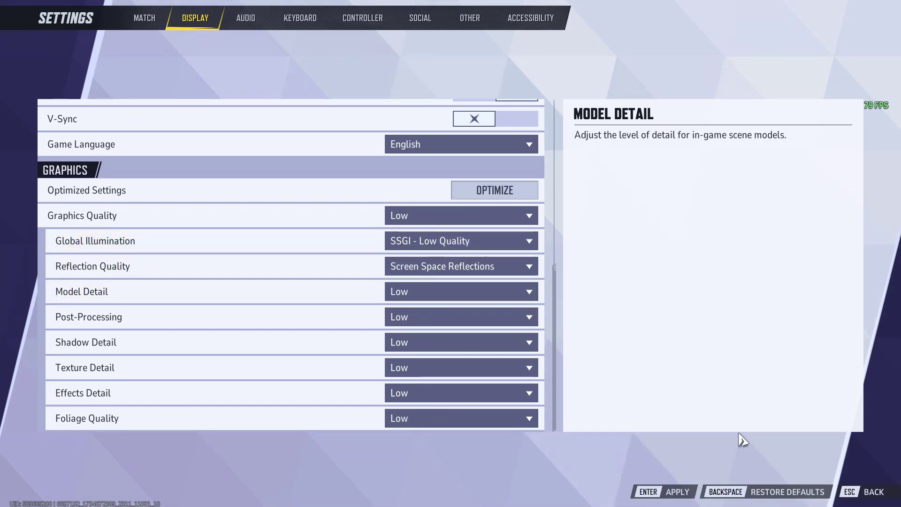
click(677, 490)
click(380, 329)
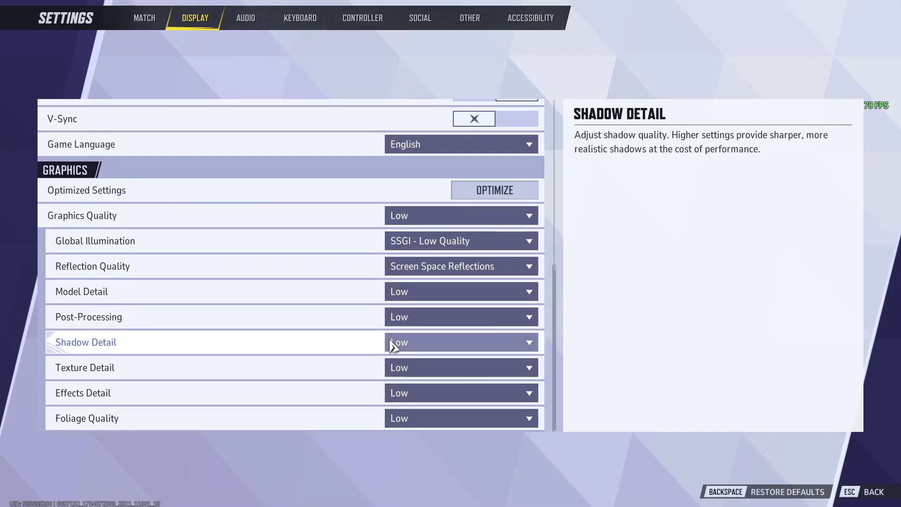
- Return to the range and attack the Luna Snow Hero Simulation dummy
key(Escape)
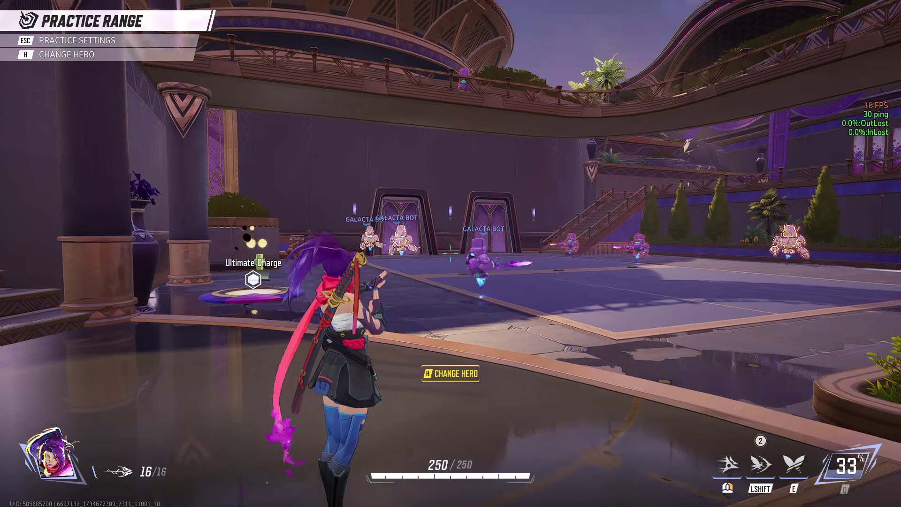
key(w)
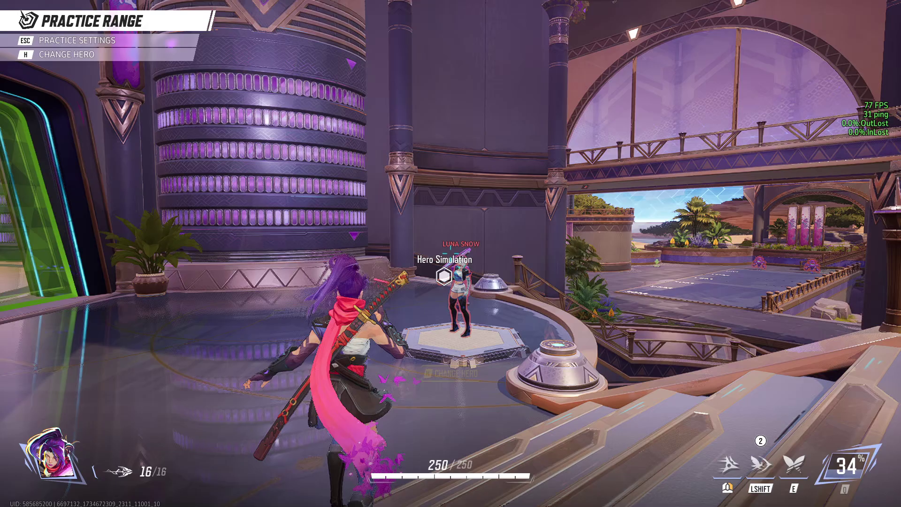
click(450, 253)
right_click(451, 254)
click(450, 253)
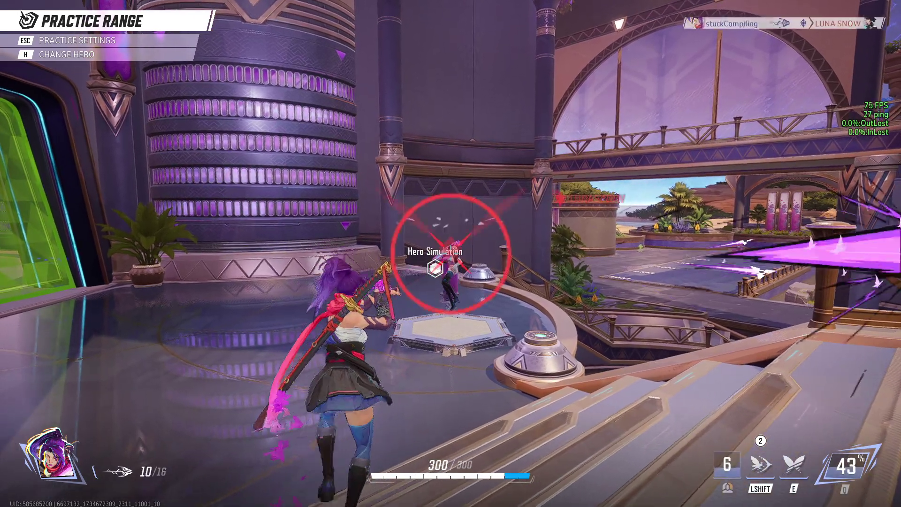
- Pause and quit Marvel Rivals to the desktop
key(Escape)
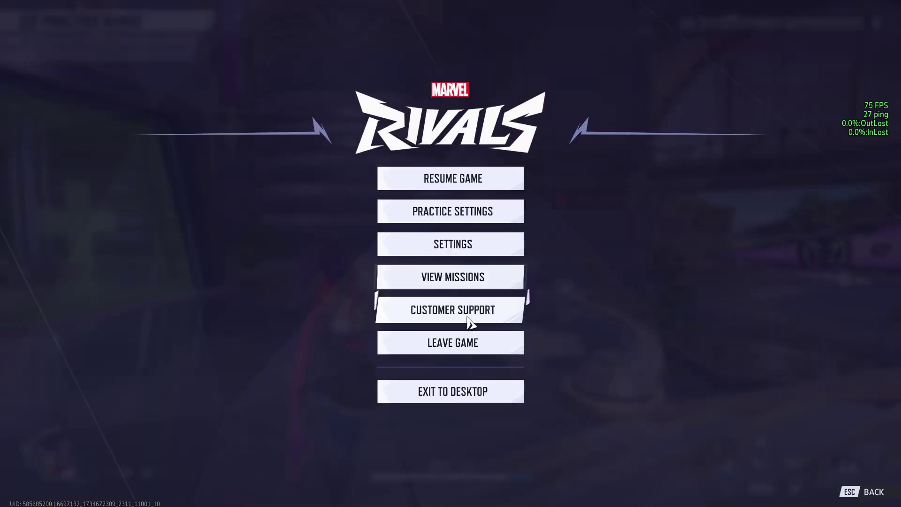
click(477, 398)
click(406, 336)
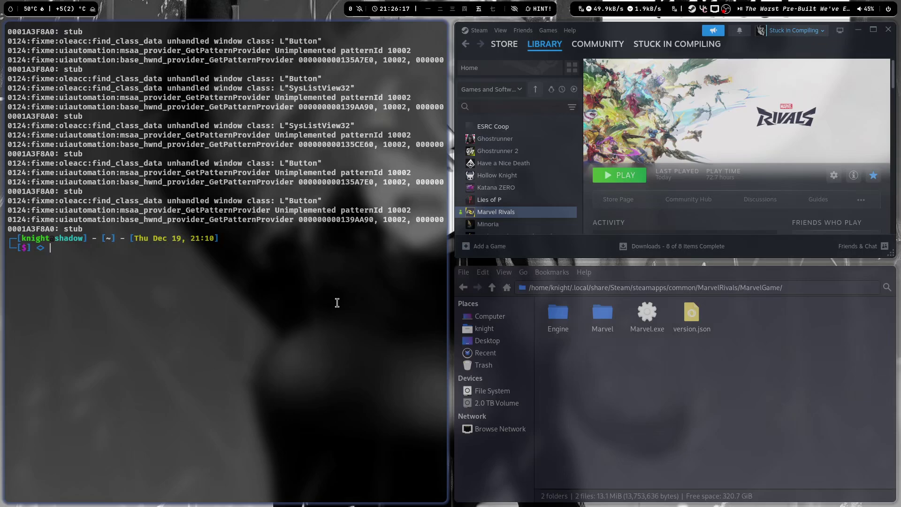
text(flat)
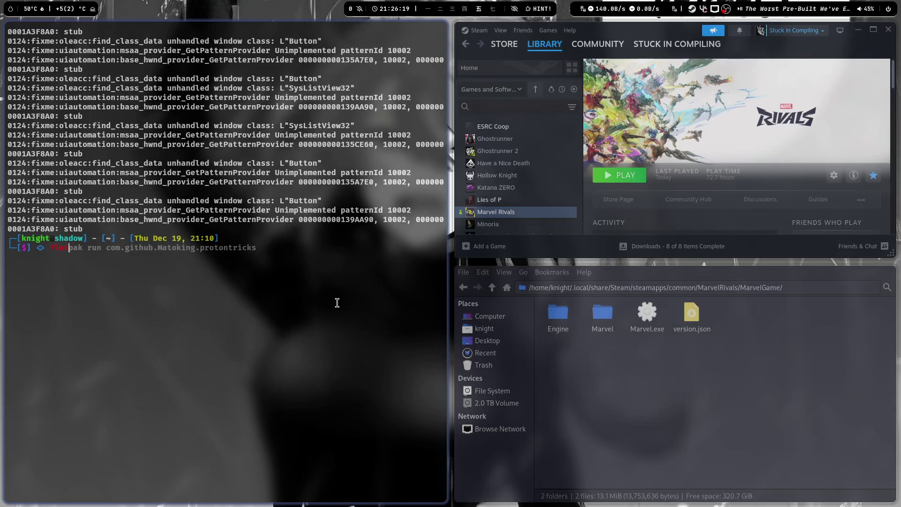
text(pak )
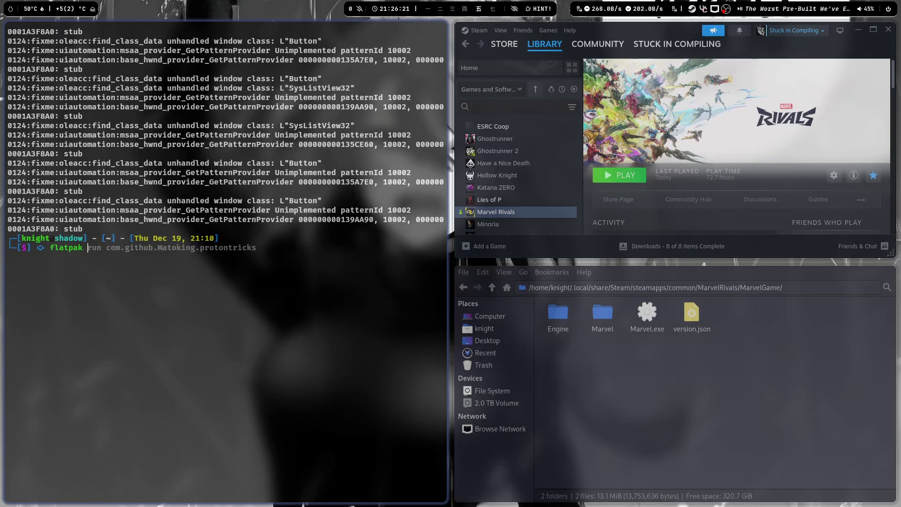
text(--lis)
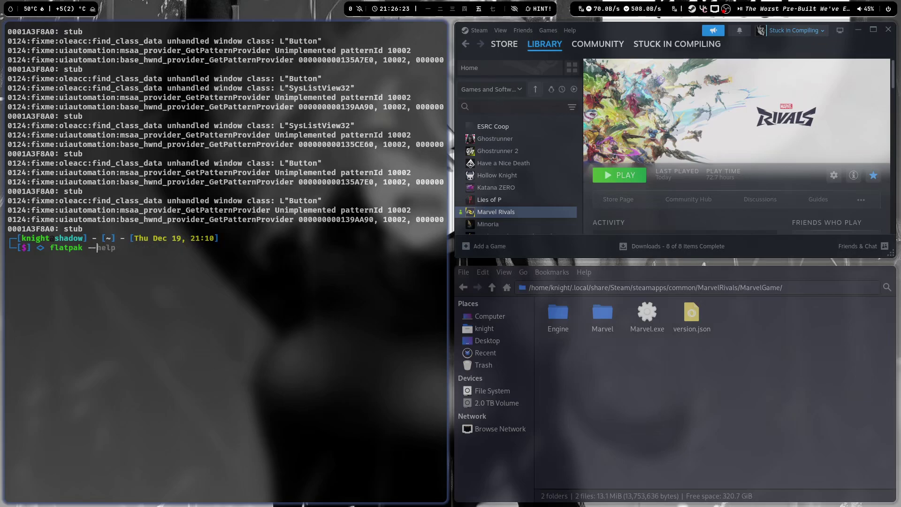
text(t)
- Run 'flatpak --help', then 'flatpak list' to show installed Flatpak apps
key(Return)
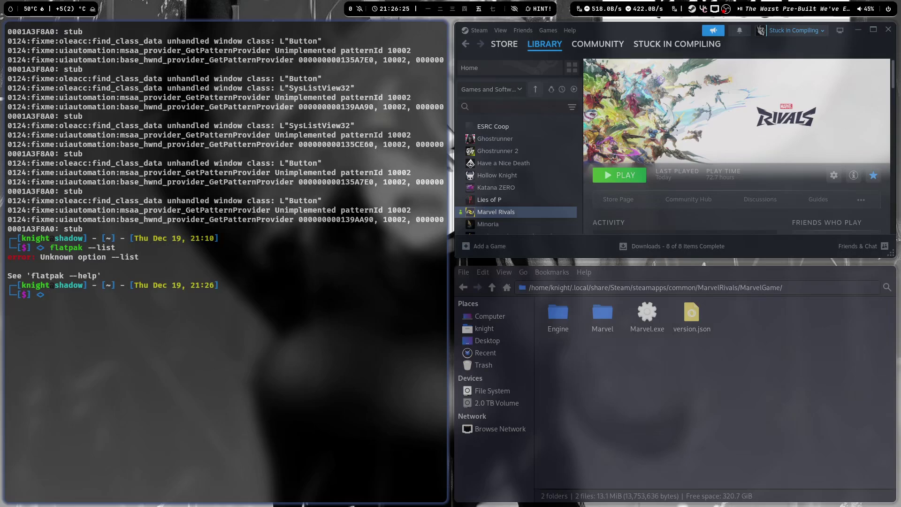
key(Up)
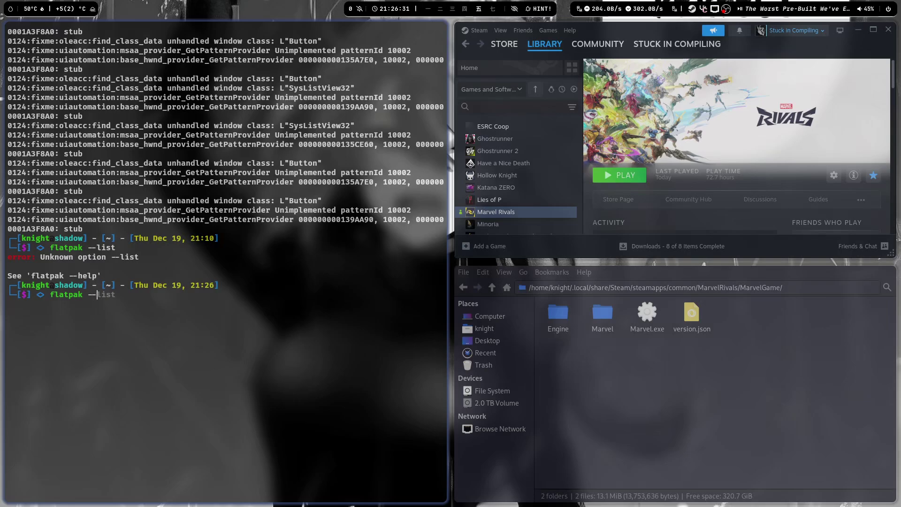
text(help)
key(Return)
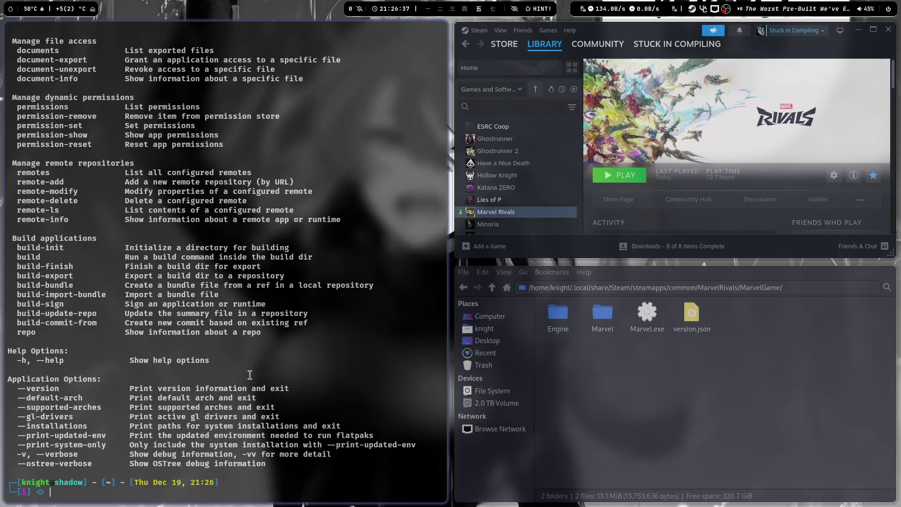
scroll(250, 374, up, 8)
scroll(249, 375, up, 4)
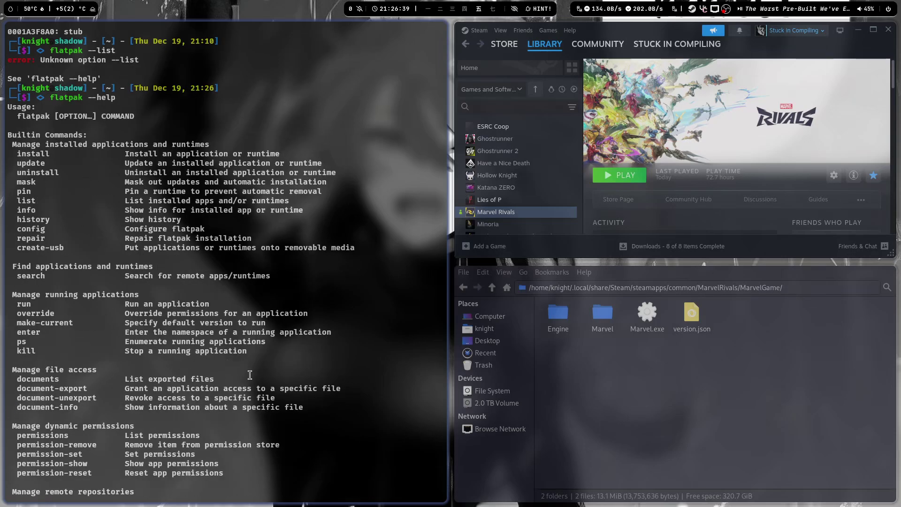
scroll(249, 374, down, 10)
text(flatpak --h)
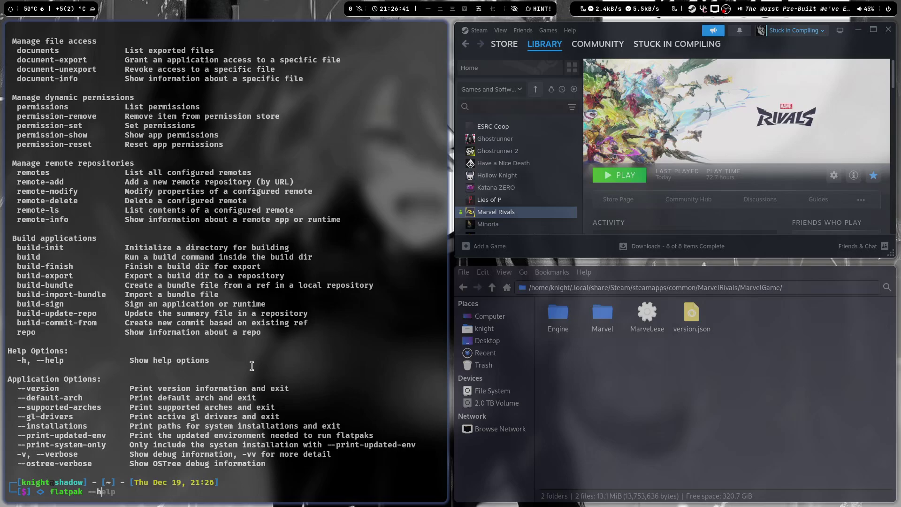
key(BackSpace)
text(k lis)
text(t)
key(Return)
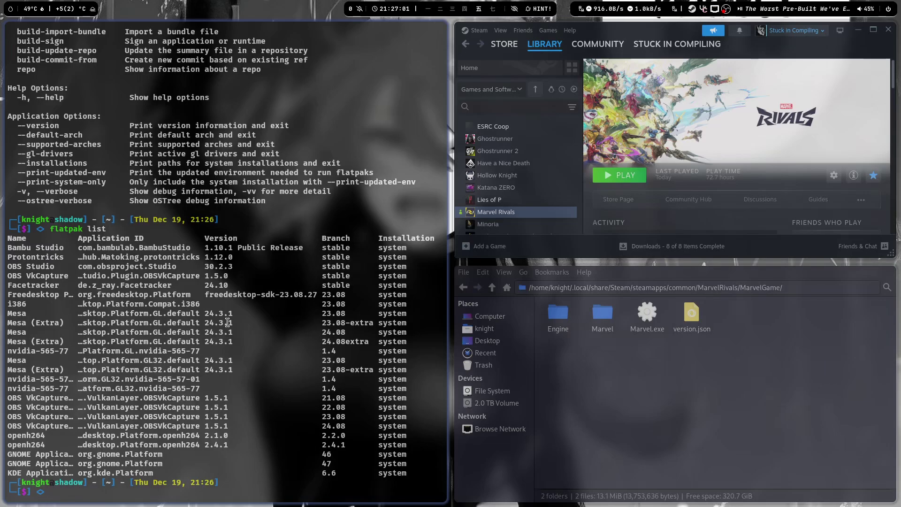
key(Up)
key(Up)
- Run 'flatpak run com.github.Matoking.protontricks', edited from command history
key(Up)
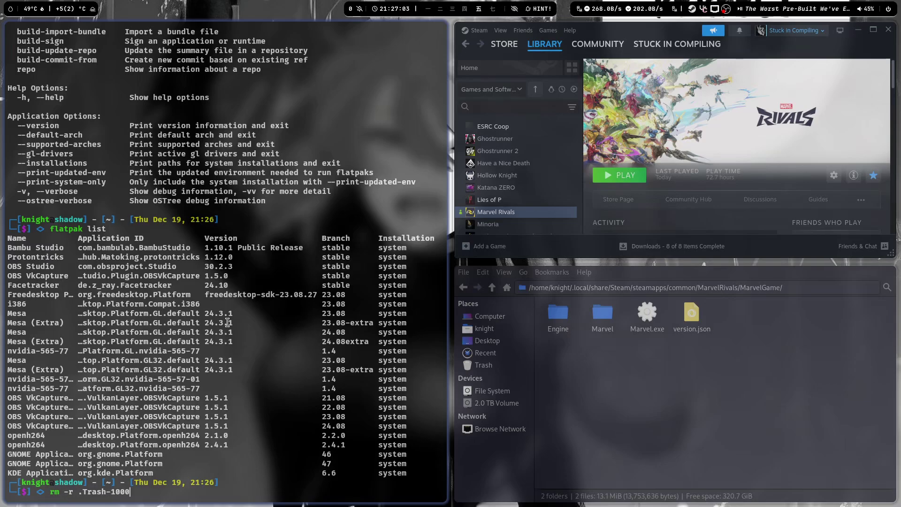
key(Up)
key(Up)
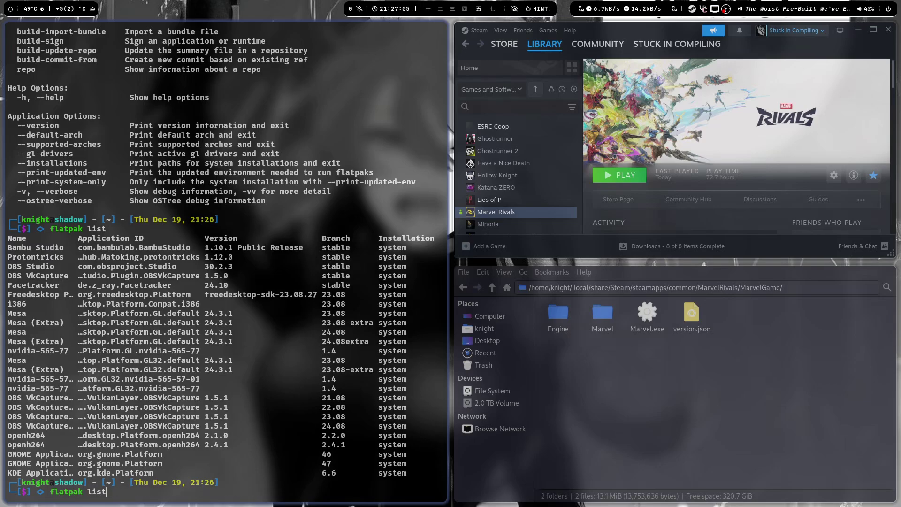
key(Left)
key(Left)
key(Left)
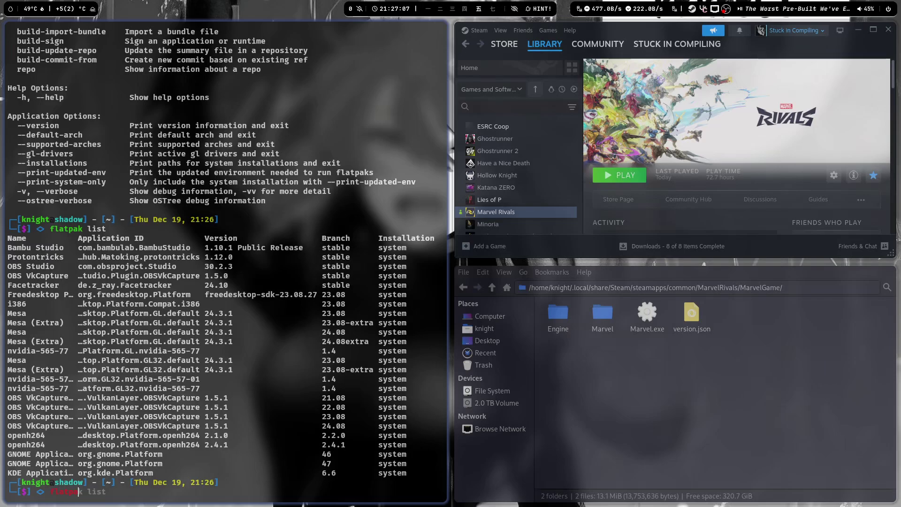
text(k run )
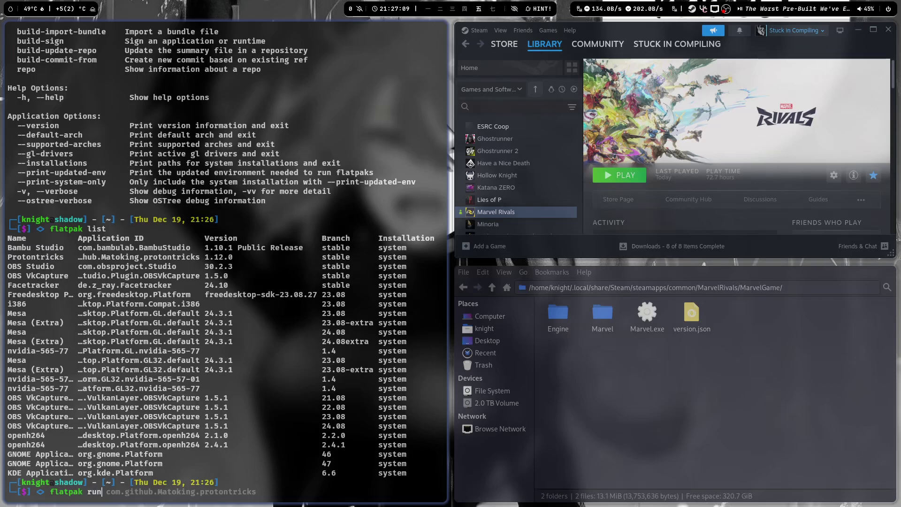
text(.com)
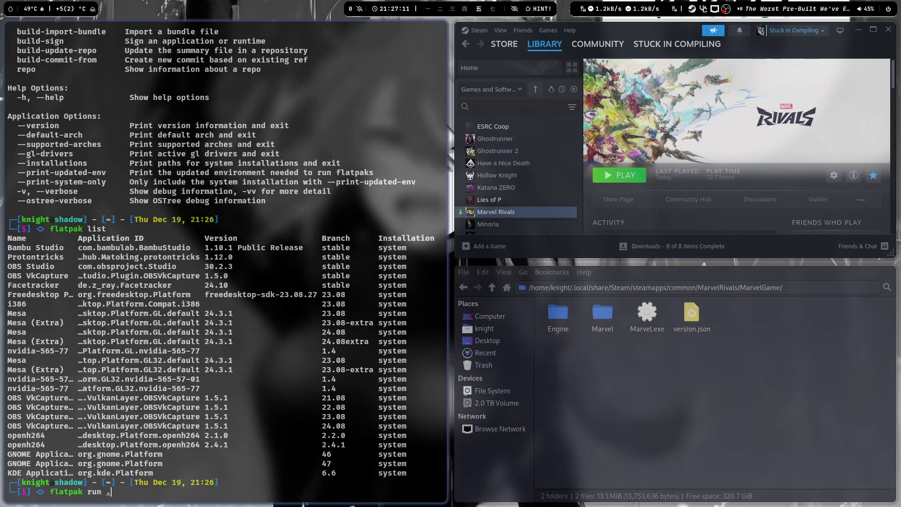
key(BackSpace)
text(com.)
key(Right)
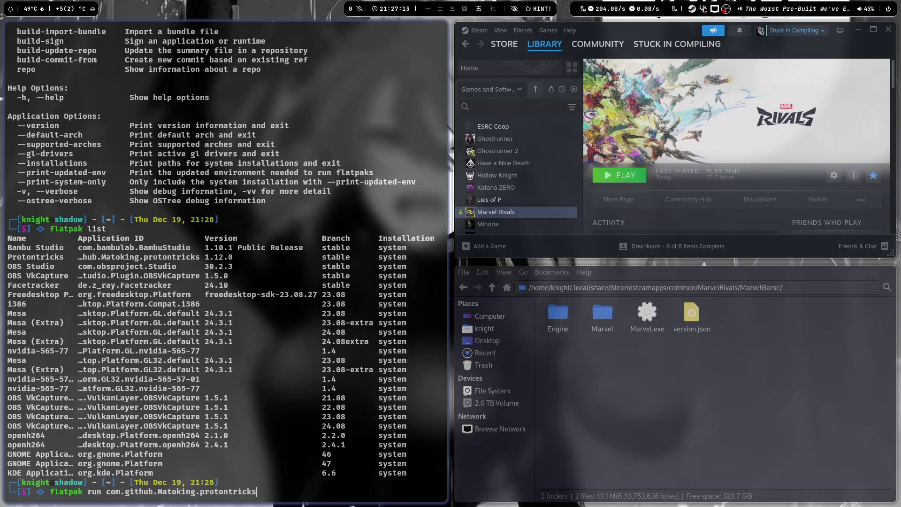
key(Return)
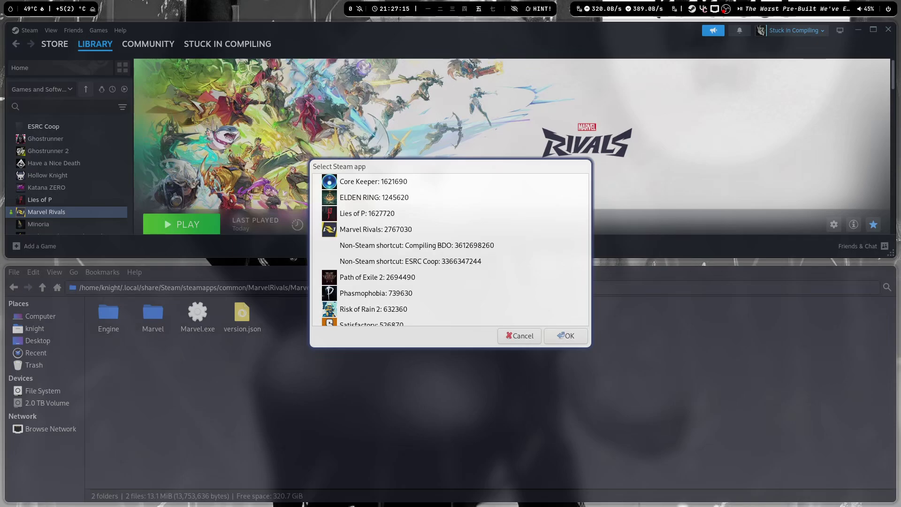
- Pick Marvel Rivals (2767030) in Protontricks and use its default wineprefix
click(412, 233)
key(Return)
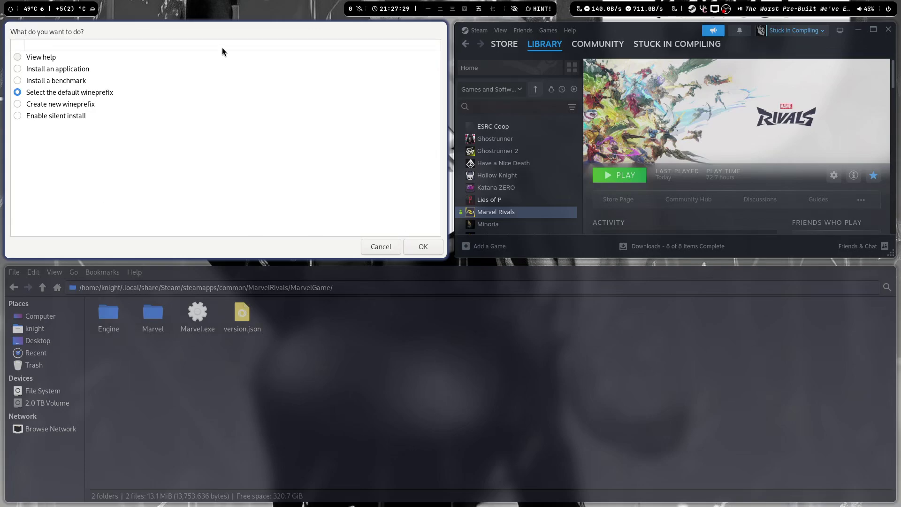
key(Return)
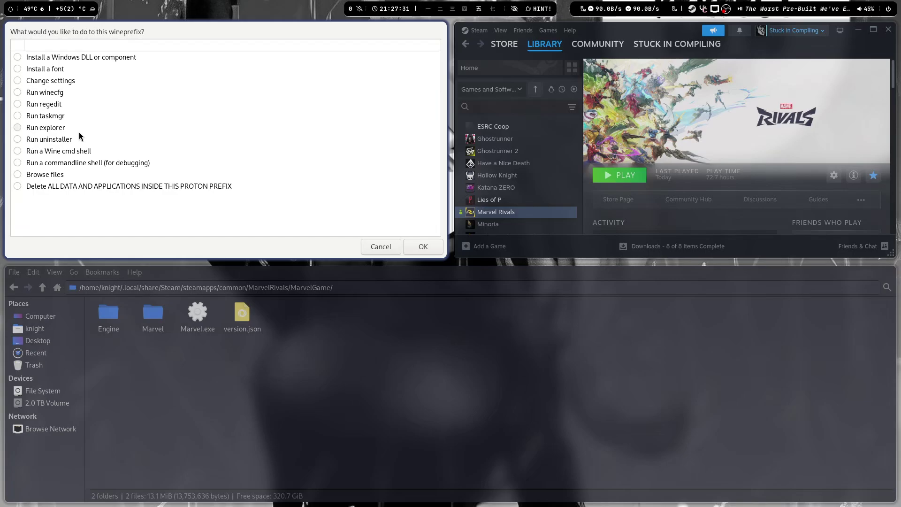
- Run winecfg on the Marvel Rivals prefix
click(53, 97)
click(422, 247)
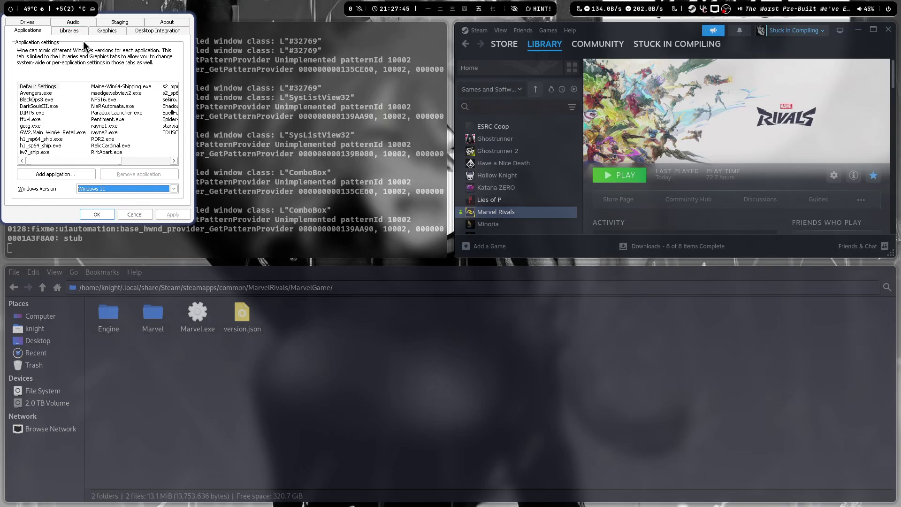
- Add a d3d12 library override, then close Protontricks and the terminal
click(69, 31)
click(71, 90)
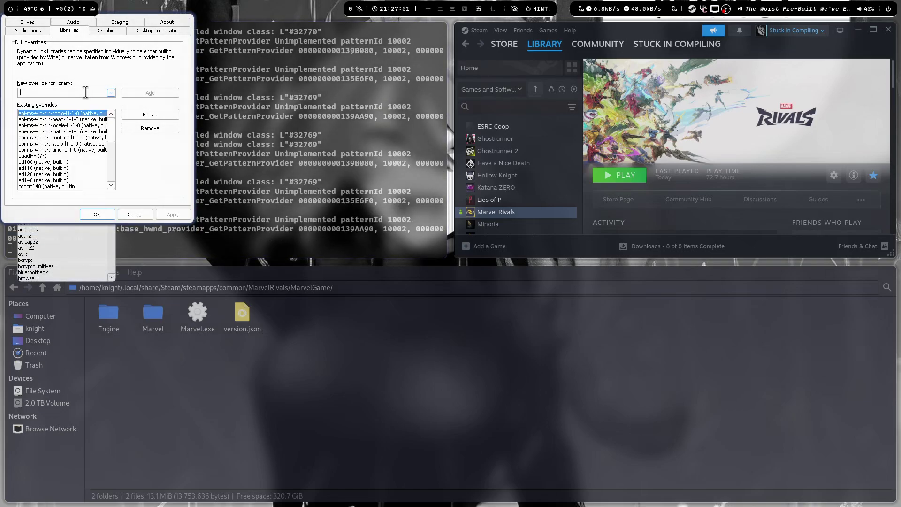
text(d)
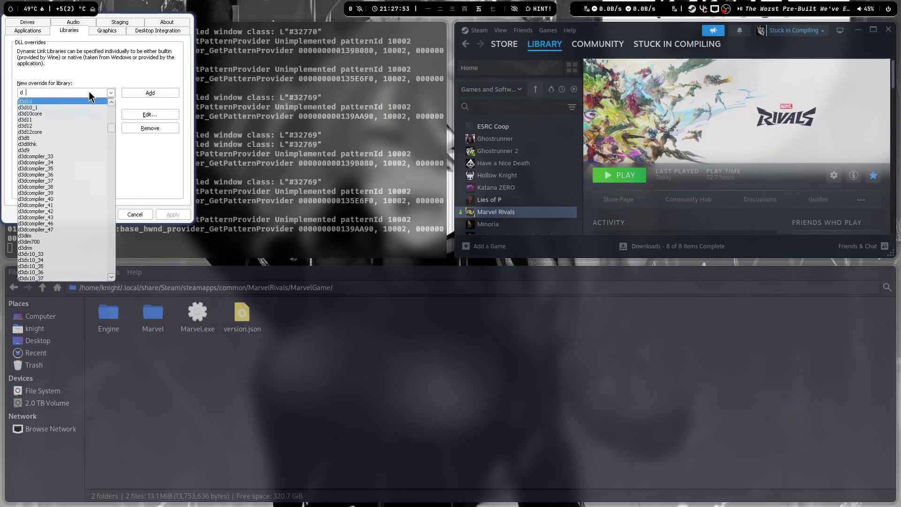
text(3d12)
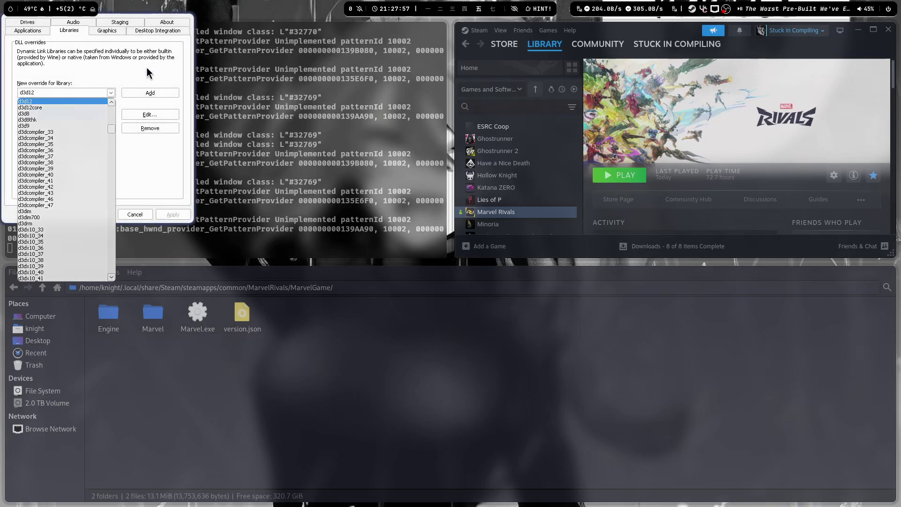
click(94, 102)
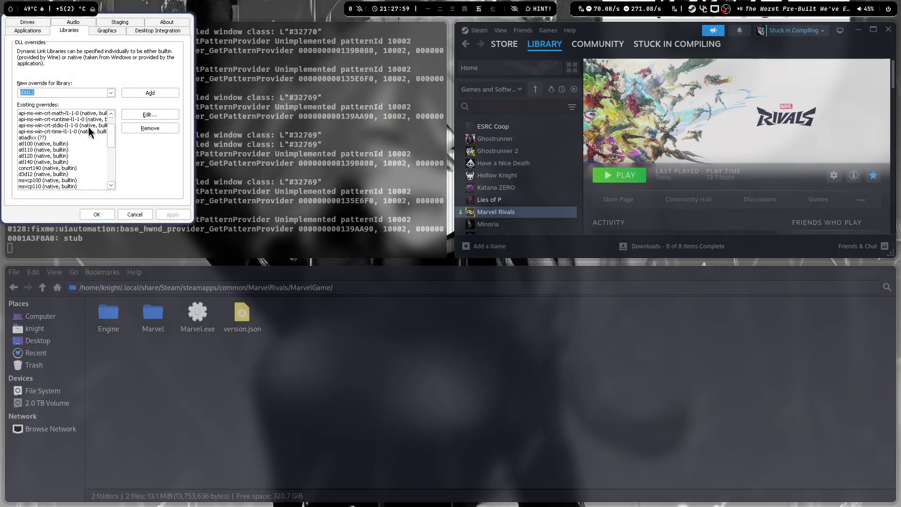
scroll(89, 131, down, 1)
click(63, 157)
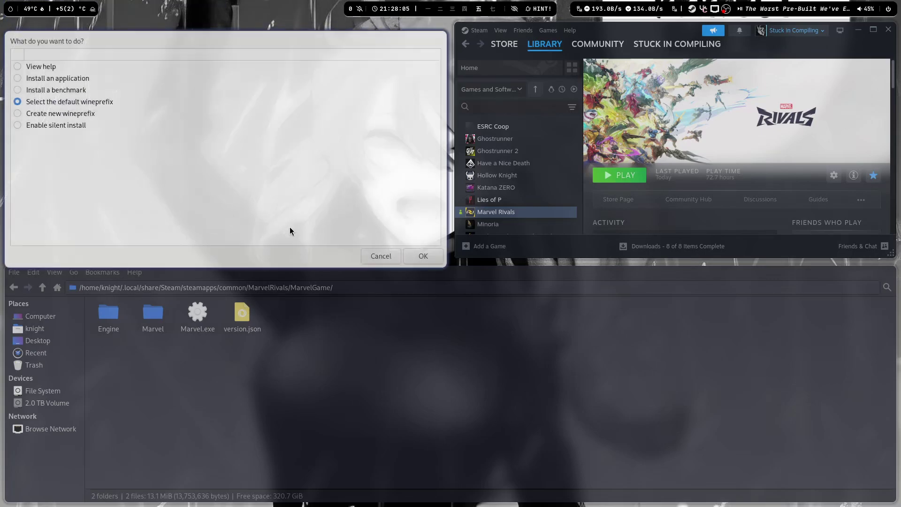
click(382, 246)
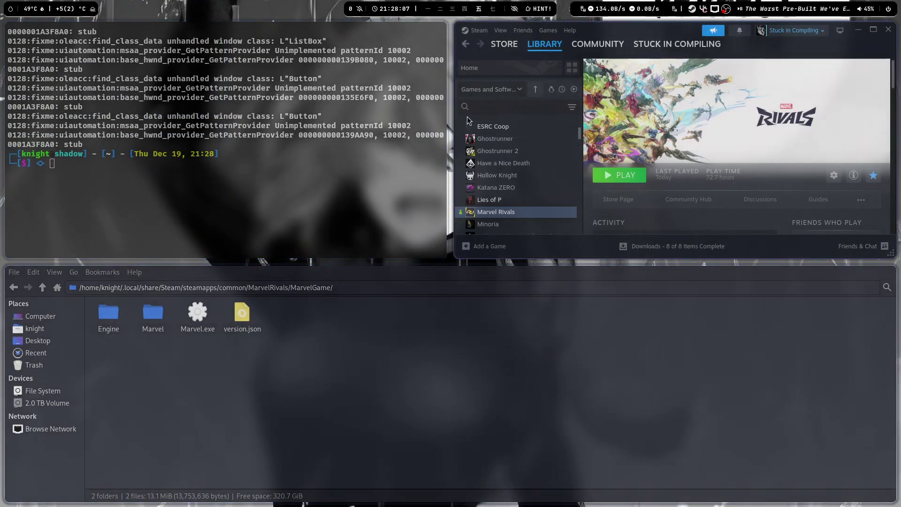
key(ctrl+d)
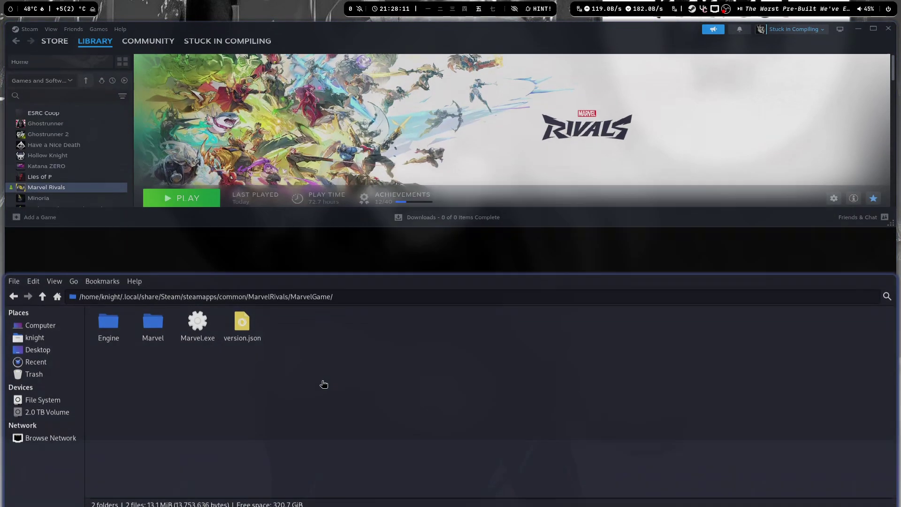
- Open Marvel Rivals' Steam Properties and select its 'OBS_VKCAPTURE=1 gamemoderun %command% -dx12' launch options
key(ctrl+w)
right_click(71, 216)
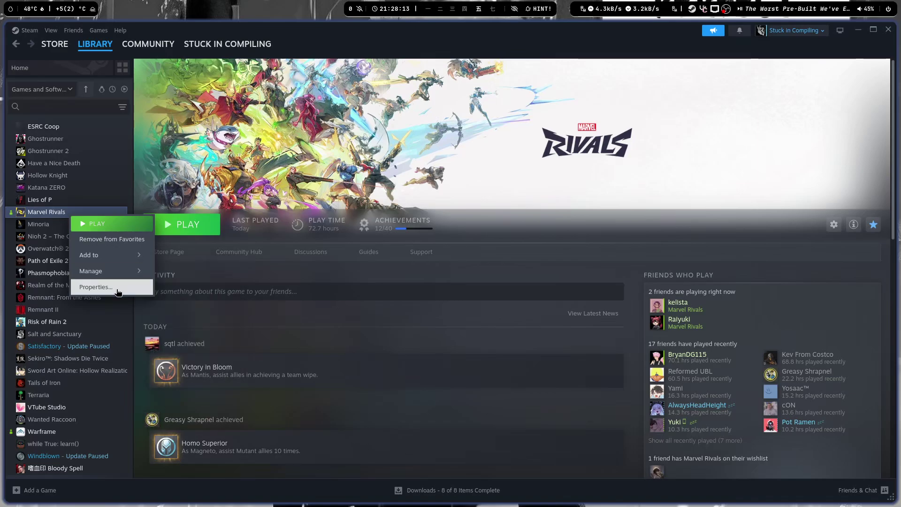
click(95, 287)
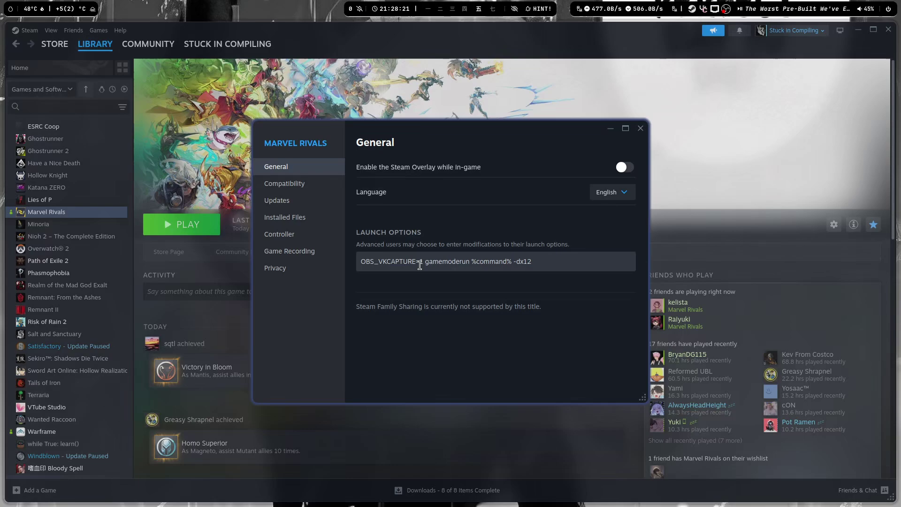
drag(427, 261, 474, 258)
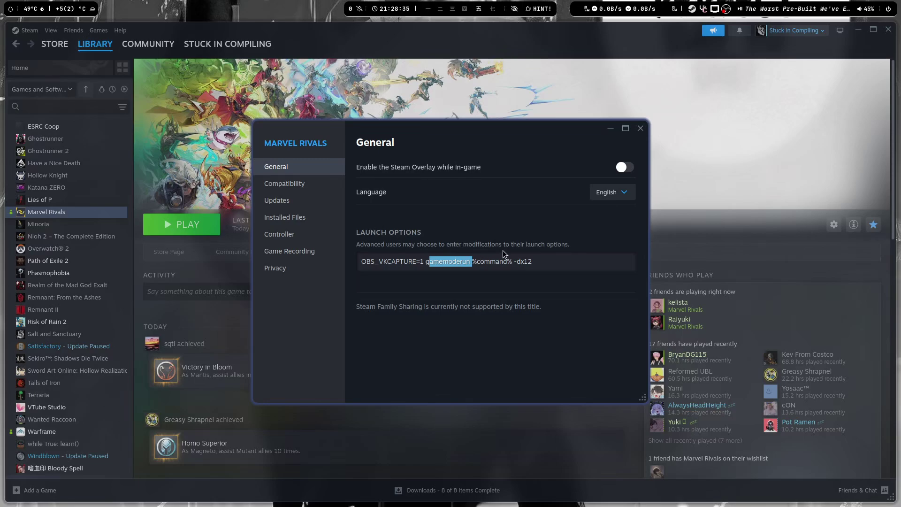
triple_click(529, 258)
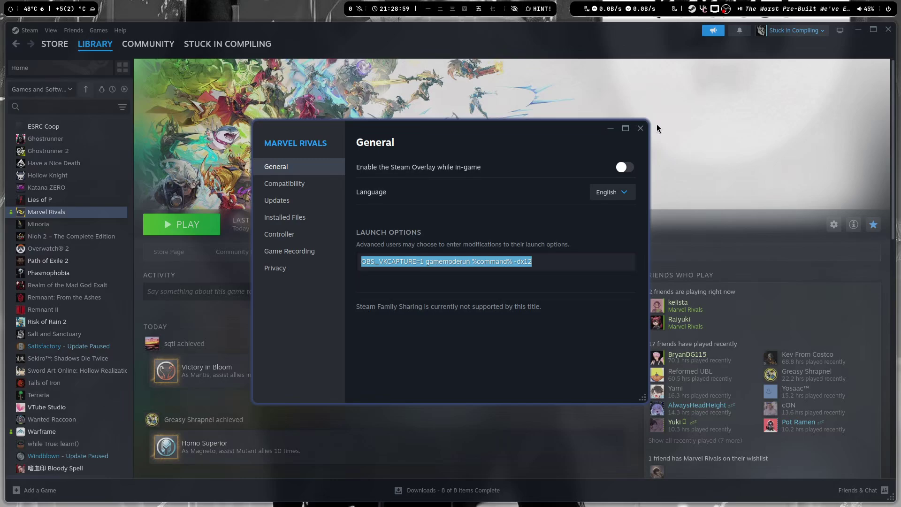
- On Marvel Rivals' Compatibility page, confirm GE-Proton9-21 as the forced compatibility tool
click(288, 183)
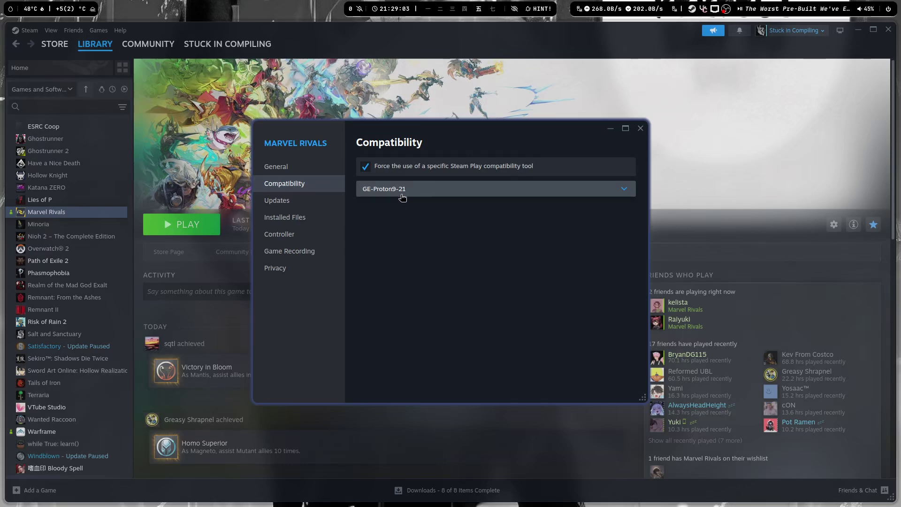
click(432, 198)
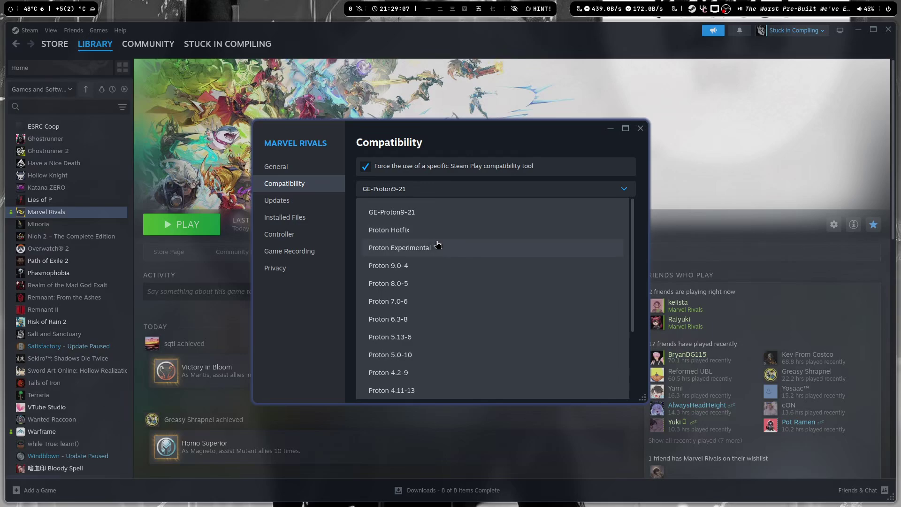
click(435, 192)
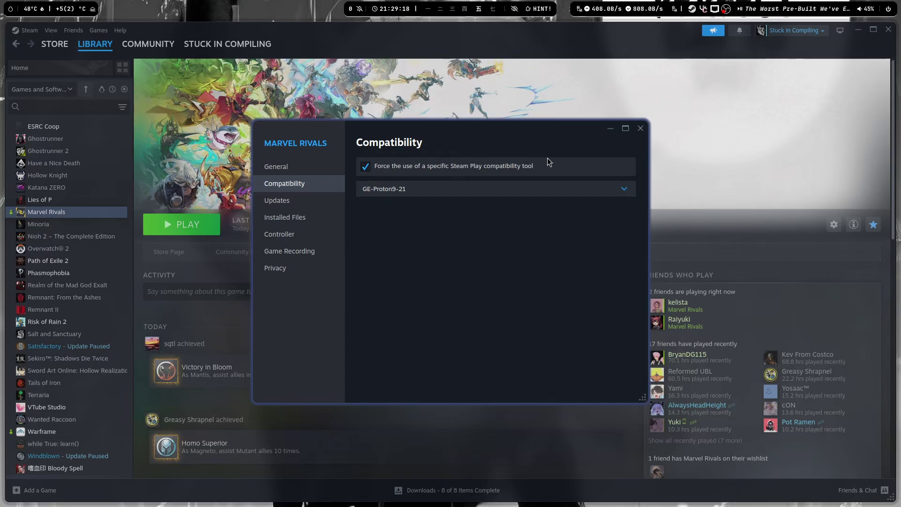
click(556, 98)
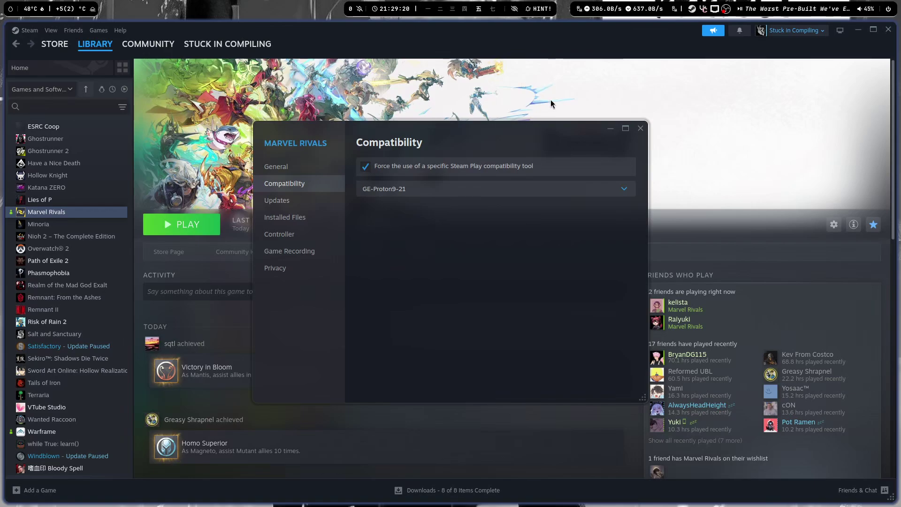